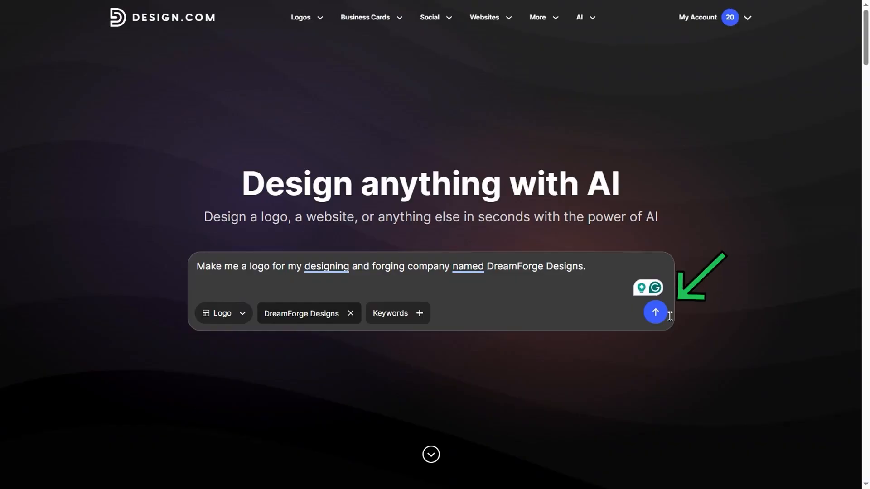
Step: Generate logos from the entered DreamForge Designs prompt and open the black design with an anvil inside a circle
left_click(658, 314)
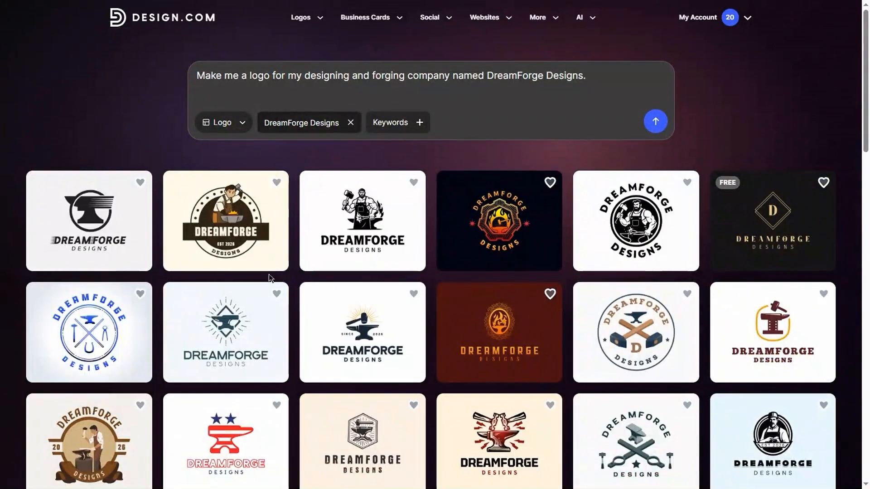
scroll(784, 310, "down", 5)
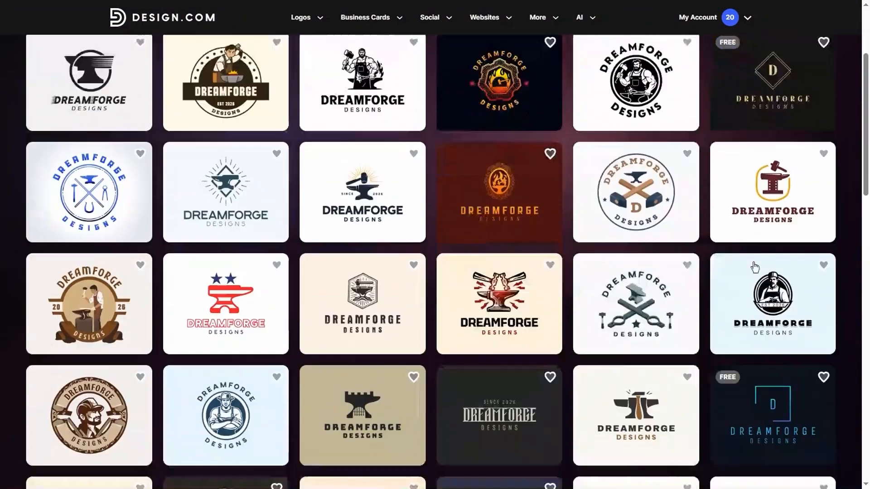
scroll(754, 266, "down", 6)
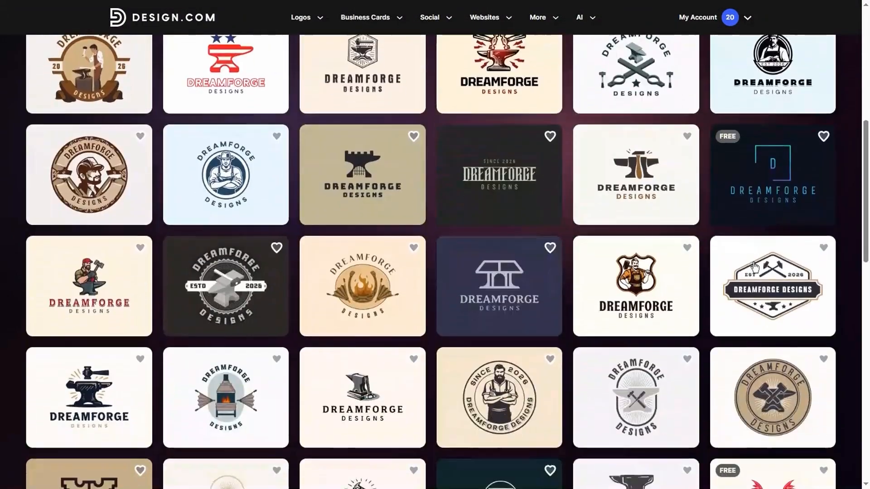
scroll(752, 263, "down", 3)
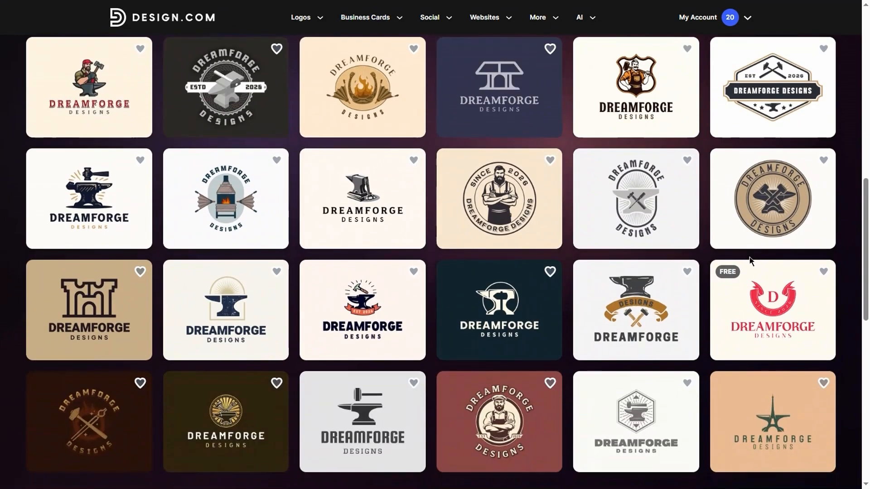
scroll(691, 211, "up", 8)
scroll(434, 263, "up", 5)
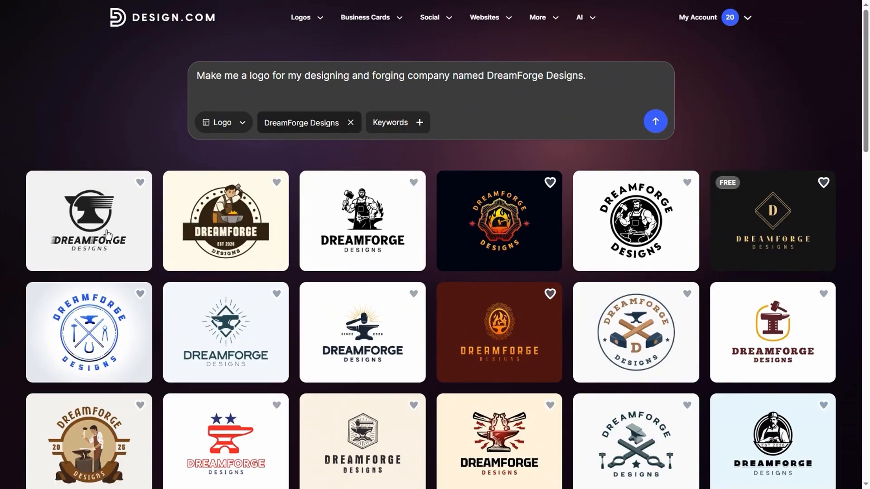
left_click(107, 233)
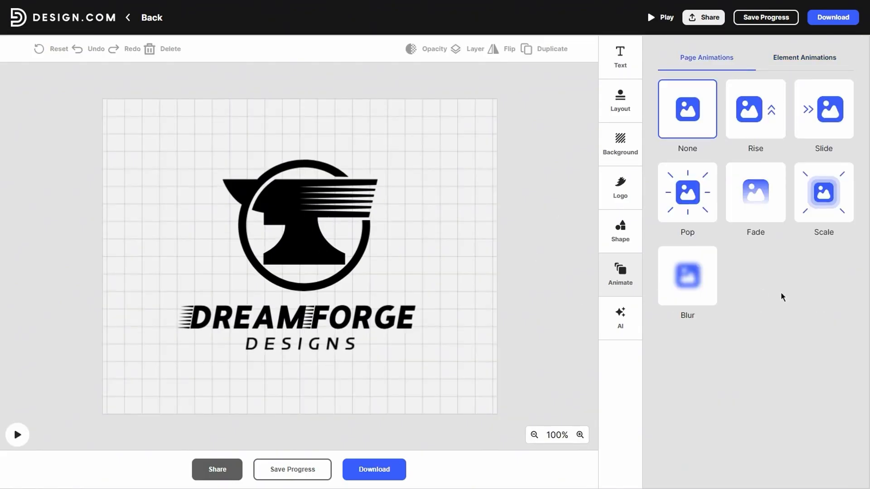
Step: Apply the Rise page animation to the logo and ask the AI assistant to "Remove the circle around the anvil"
left_click(754, 120)
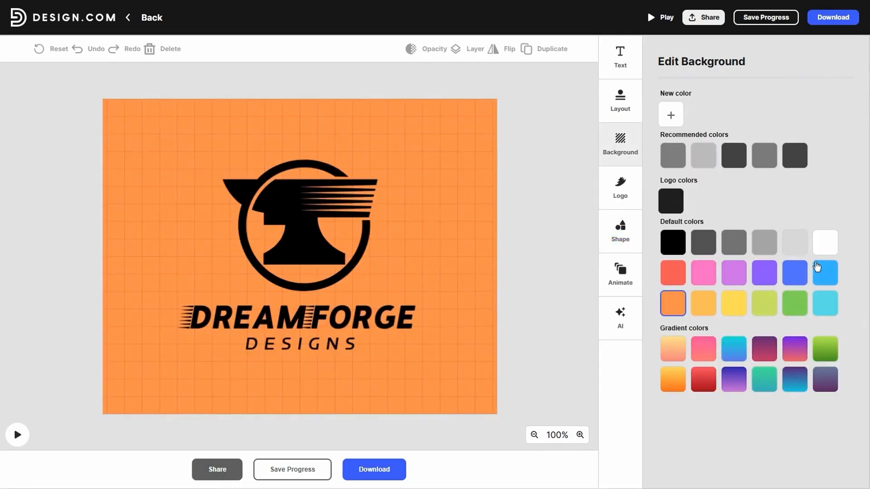
left_click(825, 243)
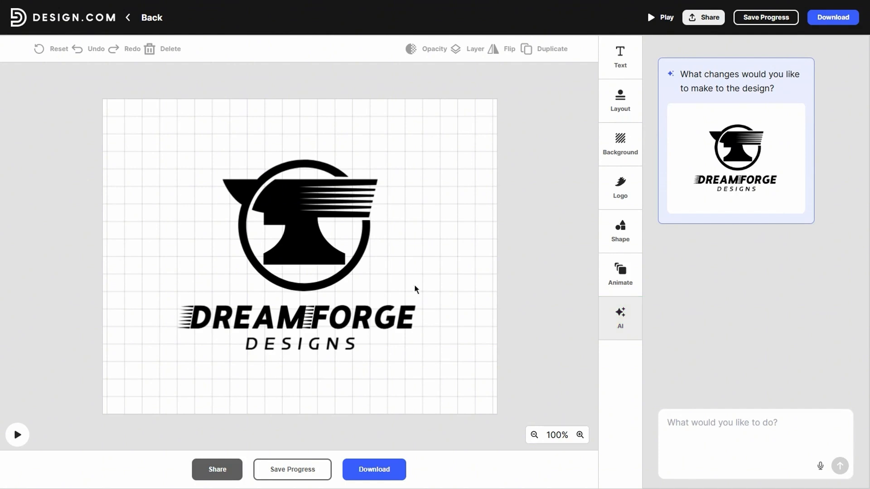
type("Remove the circle around the anvil")
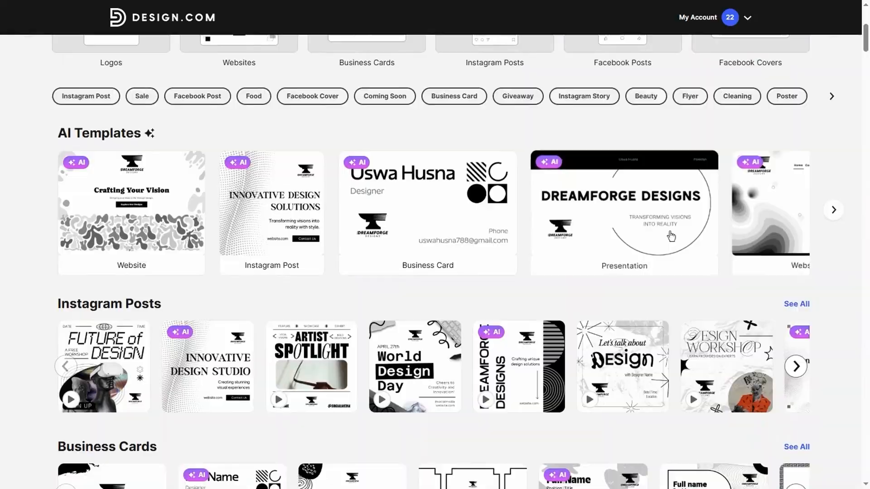
Step: Browse the business card templates for the DreamForge Designs logo and choose the white card with a black lower band
scroll(559, 237, "down", 3)
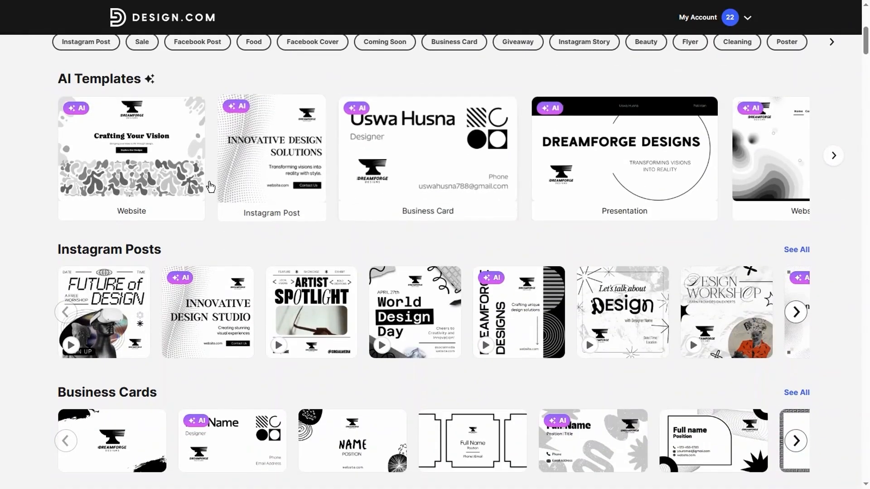
scroll(292, 242, "down", 2)
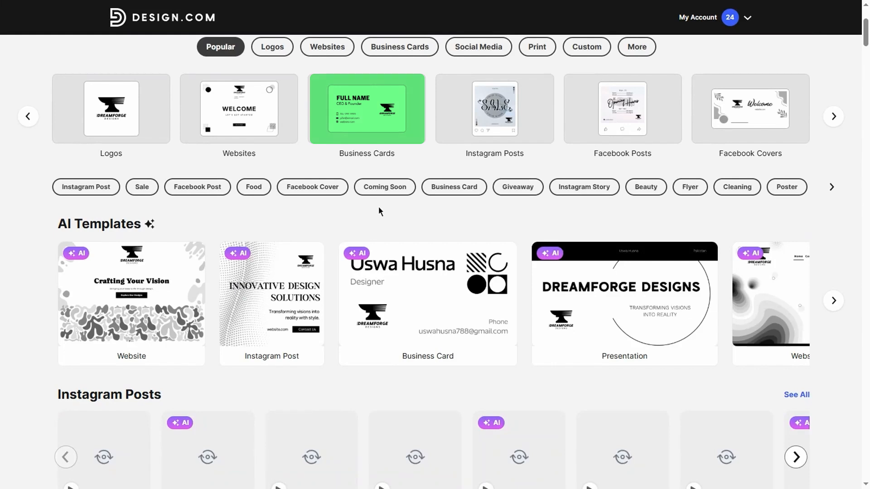
scroll(276, 234, "down", 2)
scroll(318, 245, "down", 5)
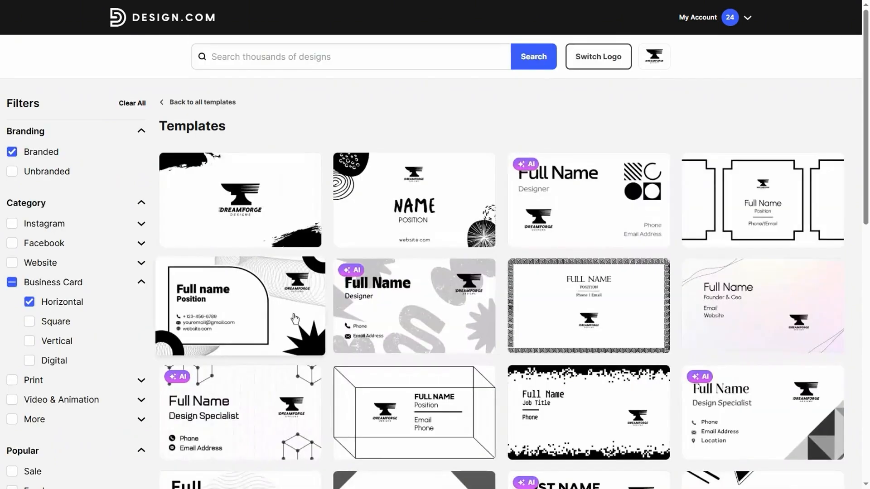
scroll(797, 259, "down", 10)
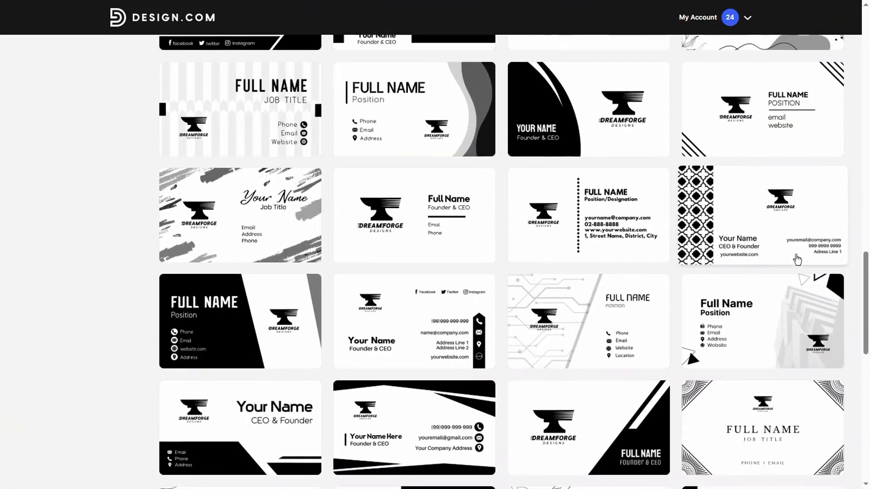
scroll(797, 259, "down", 5)
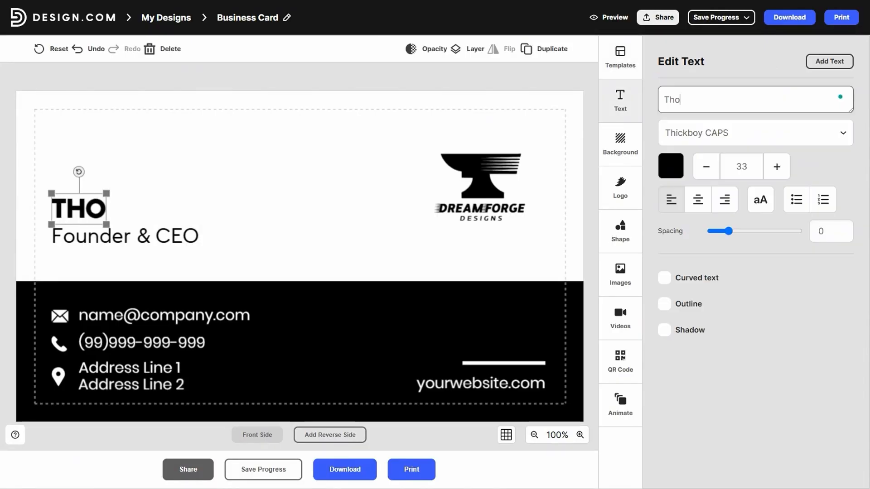
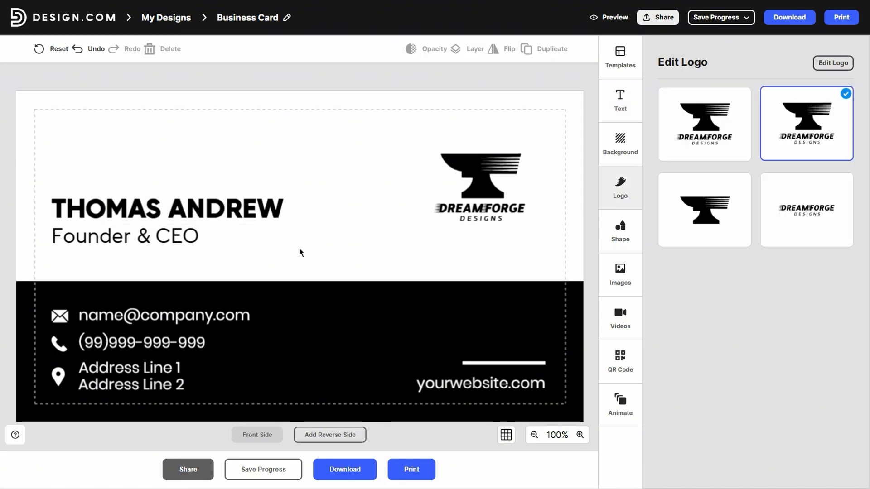
Step: Fill in the cardholder's full name above "Founder & CEO" on the business card and select the website line
left_click(512, 382)
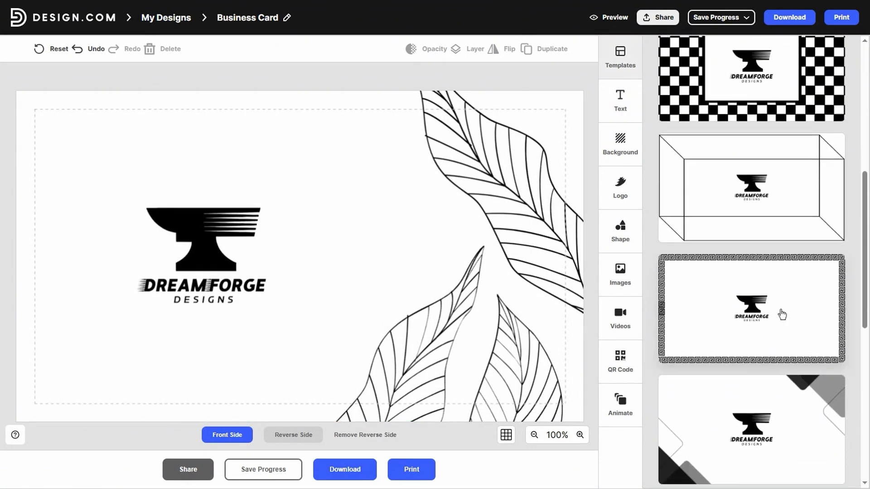
scroll(778, 311, "down", 6)
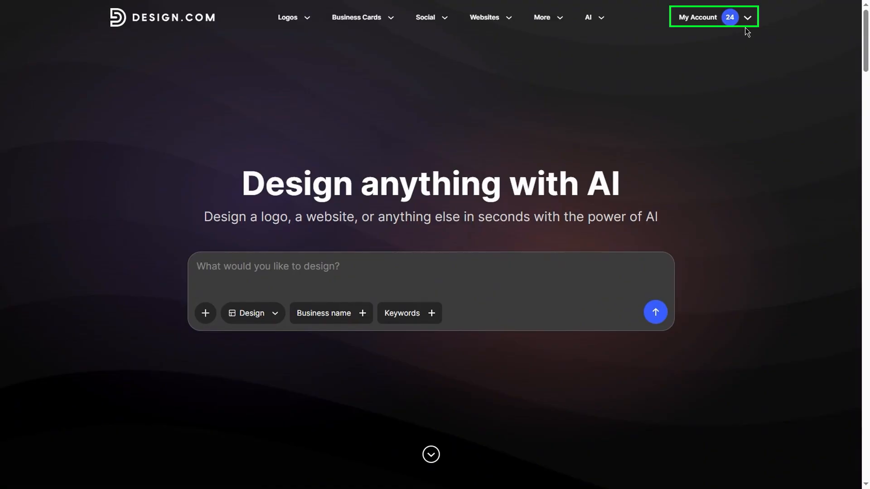
Step: Start a new design from the account and open the "Creative Studio" website template
left_click(746, 29)
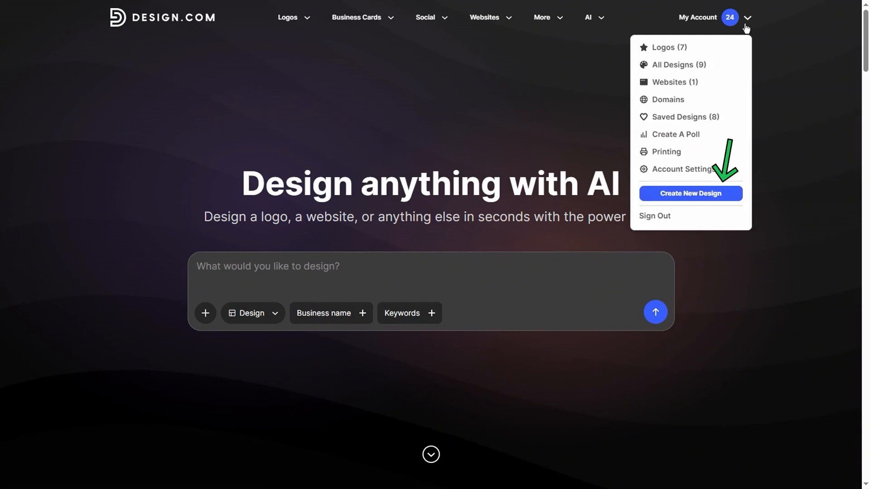
left_click(690, 194)
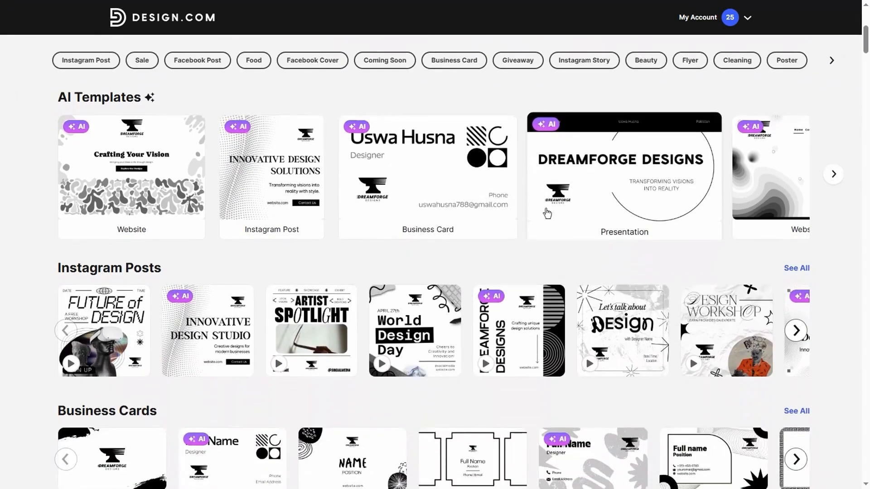
scroll(513, 219, "down", 5)
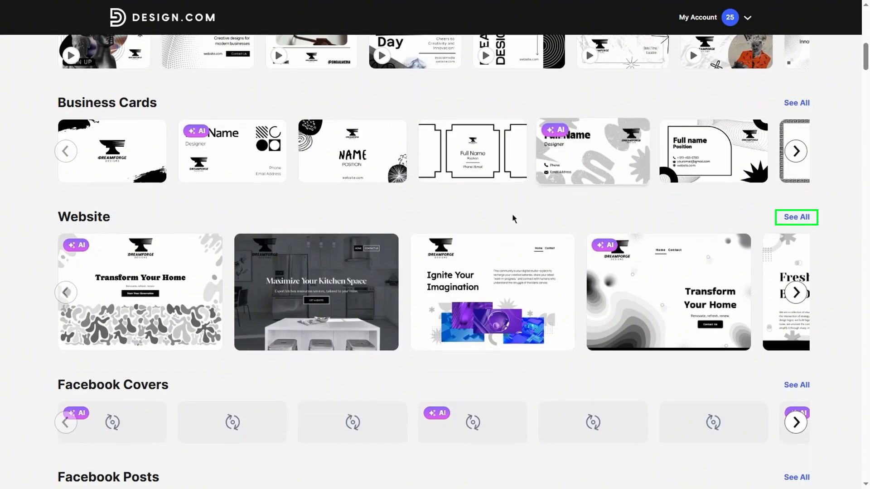
scroll(513, 216, "down", 2)
left_click(796, 221)
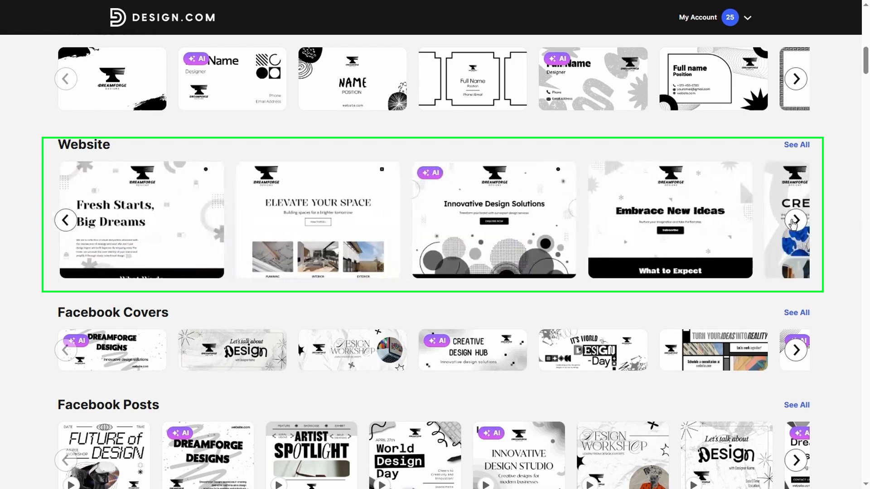
left_click(795, 221)
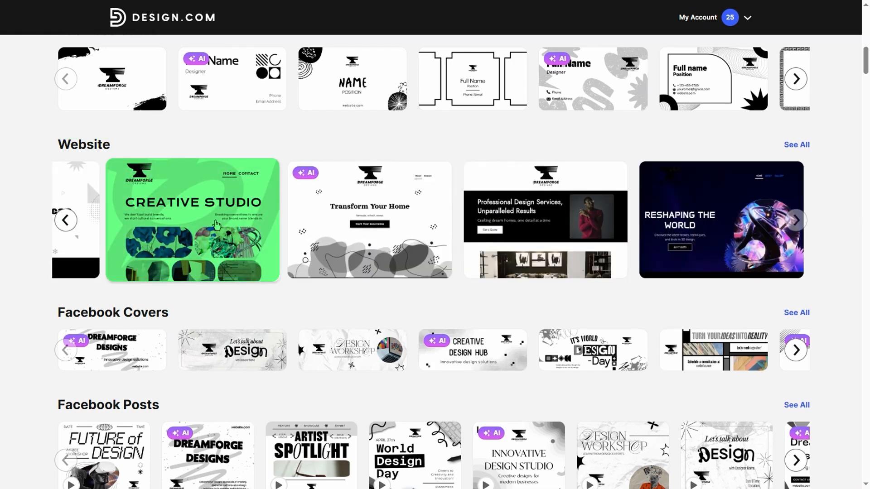
left_click(216, 225)
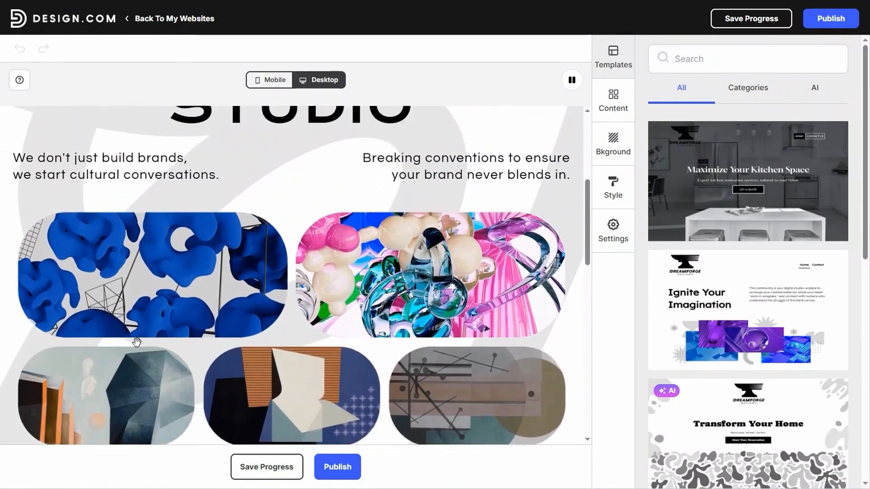
Step: Check the website in mobile view and publish it at the free address brand.site/dreamforgedesigns
left_click(268, 79)
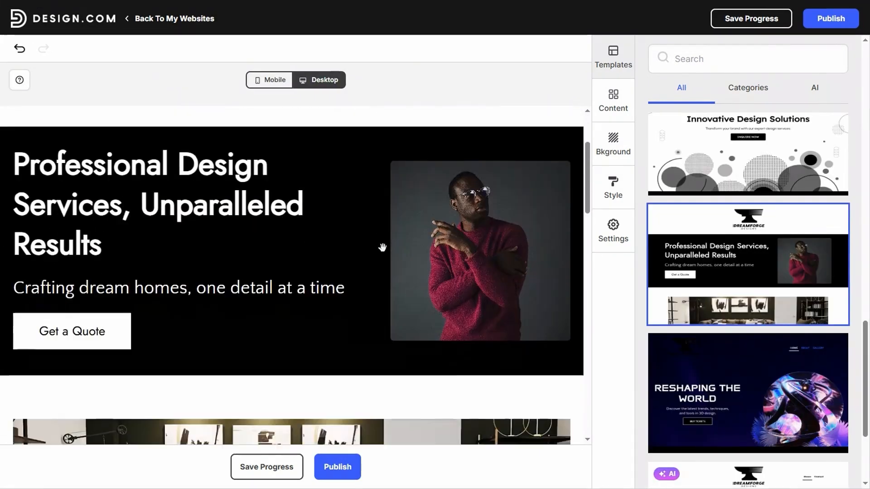
scroll(382, 246, "down", 6)
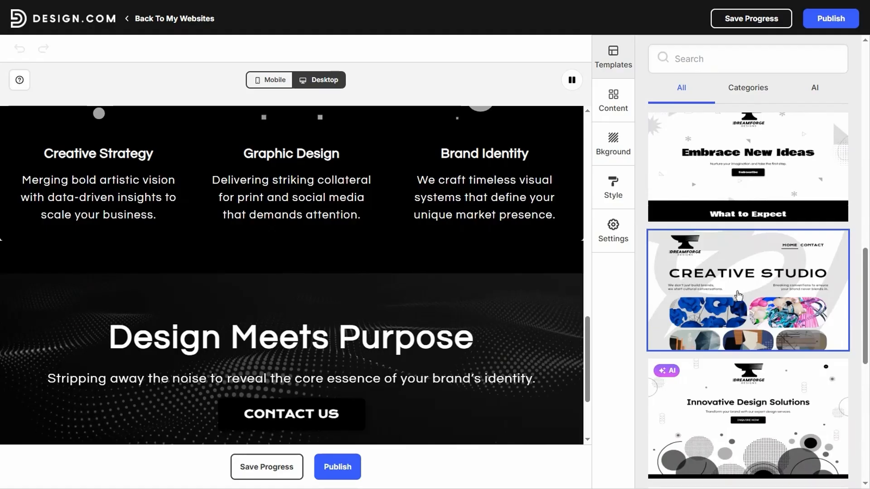
scroll(748, 274, "down", 5)
scroll(750, 274, "down", 2)
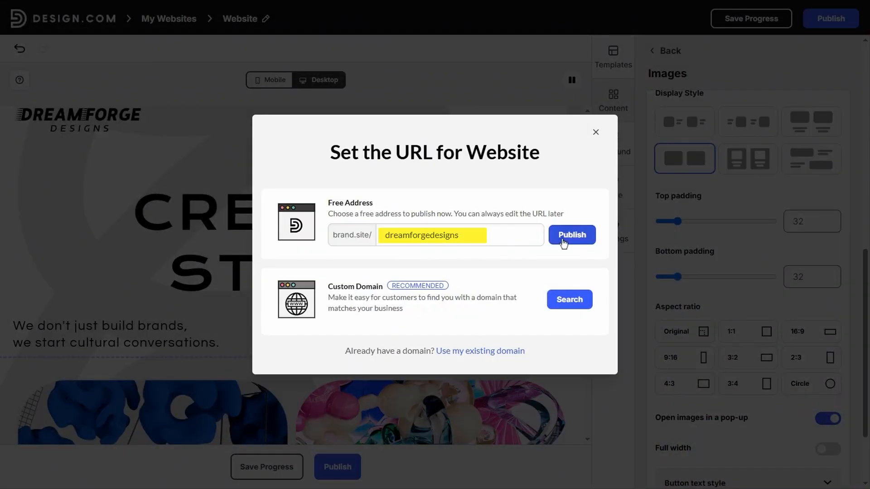
left_click(563, 242)
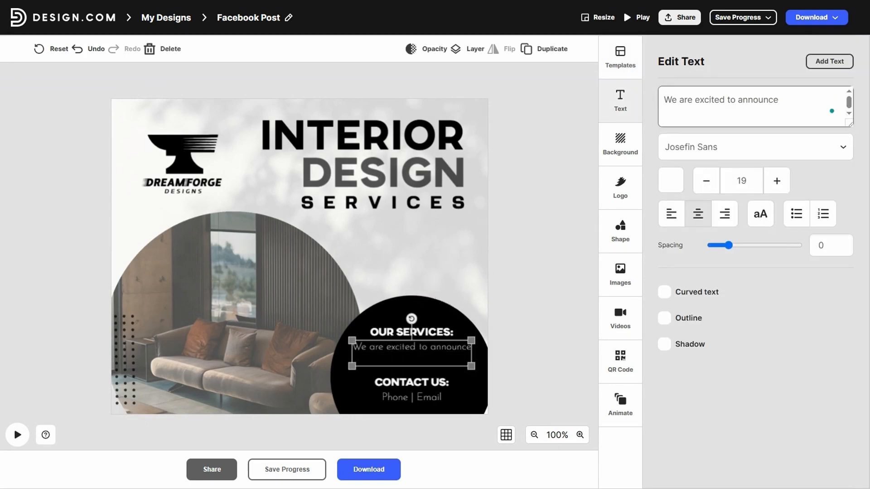
Step: Replace the services description with "We are excited to announce our new interior designing services for your dream home!" and the contact heading with "WEBSITE"
type("our new interior designing s")
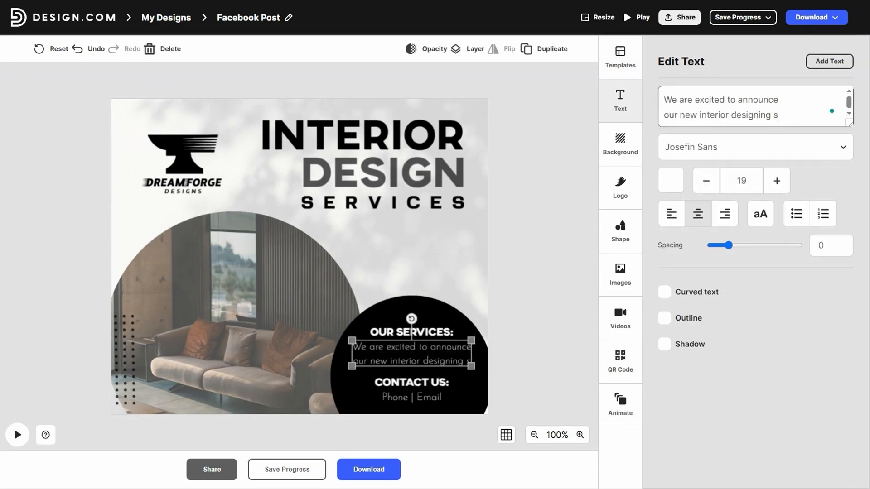
type("ervices for your dream home!")
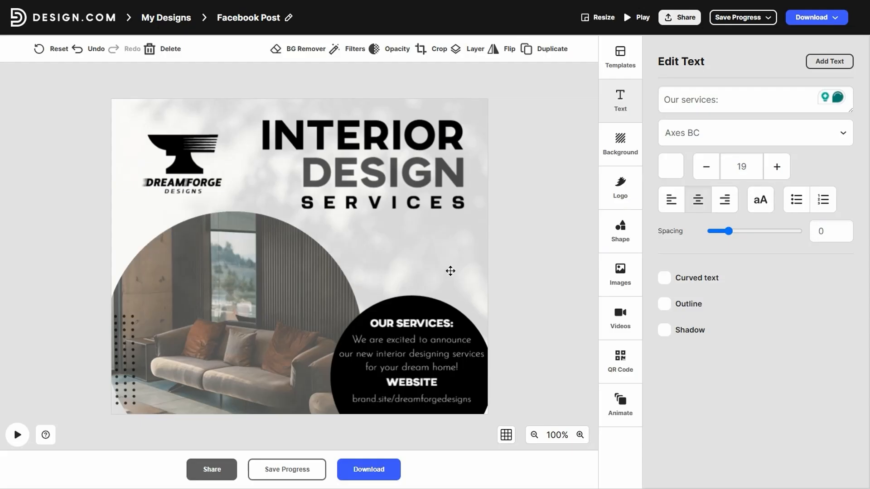
left_click(412, 388)
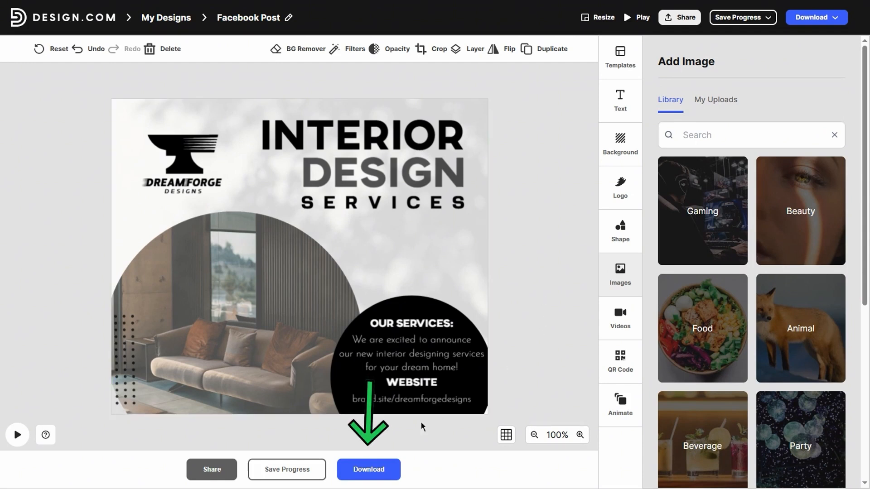
Step: Open the file type choices for downloading the finished Facebook post
left_click(369, 469)
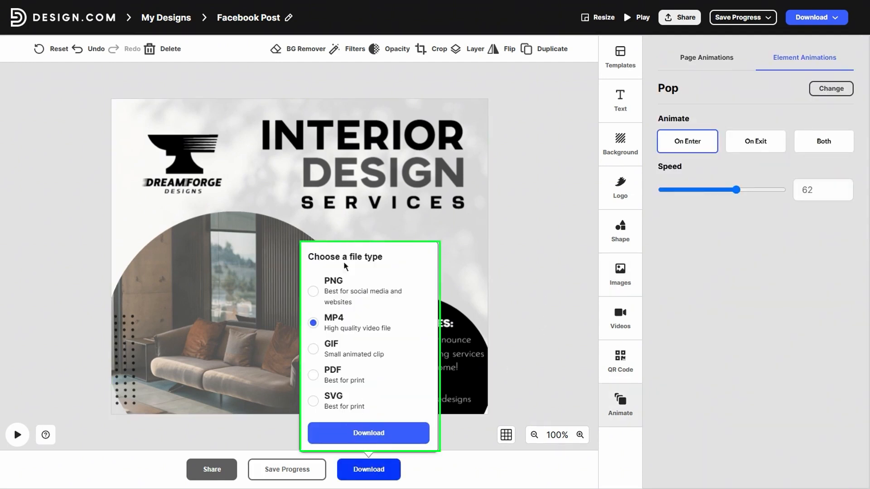